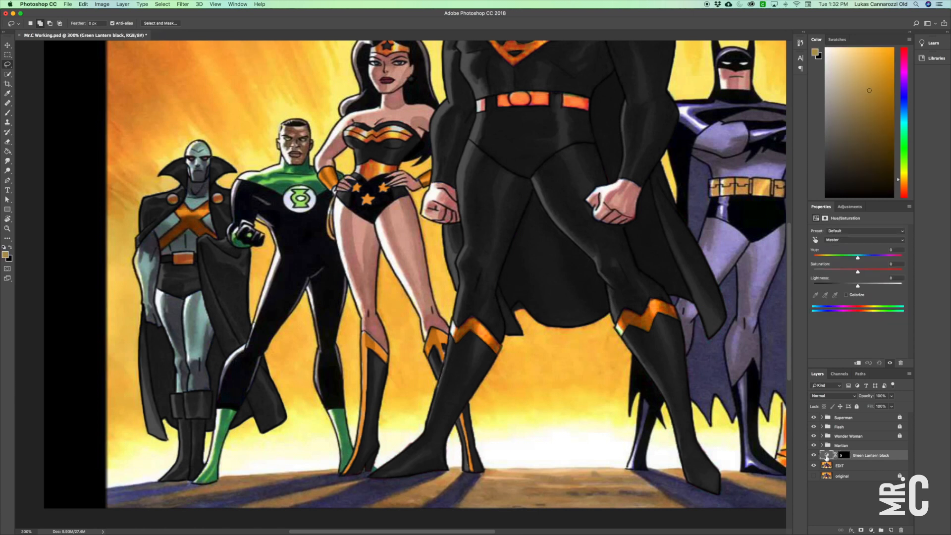
# - Colorize the Green Lantern black Hue/Saturation layer with a hue of 42 and adjust its saturation and lightness
pyautogui.moveTo(857, 259); pyautogui.dragTo(858, 282)
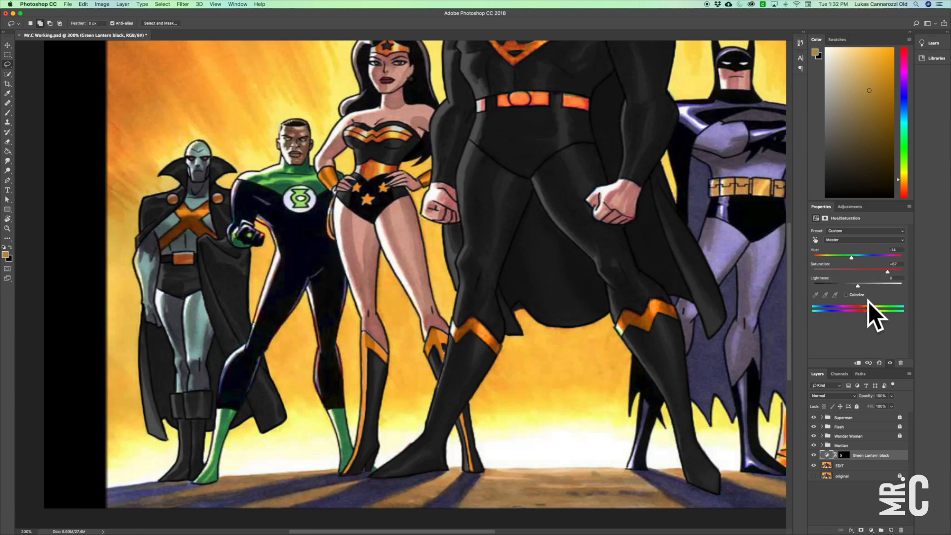
pyautogui.click(845, 295)
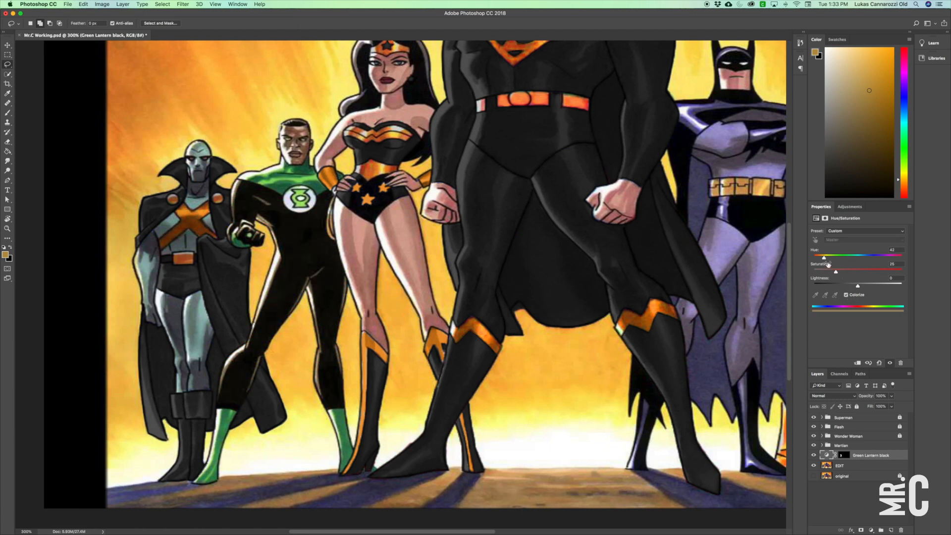
pyautogui.moveTo(836, 273); pyautogui.dragTo(868, 287)
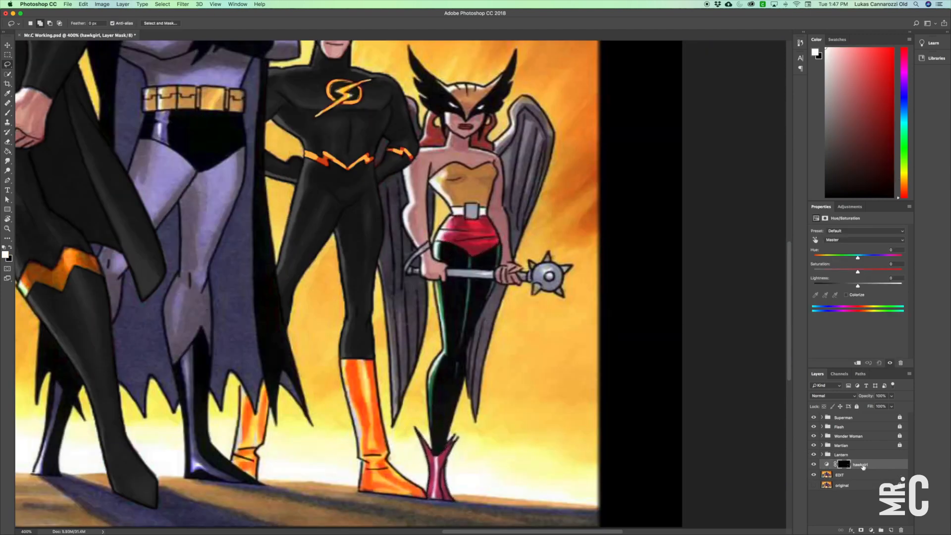
# - Turn Hawkgirl's red shorts and boots black with the Hue/Saturation layer, painting the missed edge at her hip into the mask
pyautogui.moveTo(857, 258); pyautogui.dragTo(824, 287)
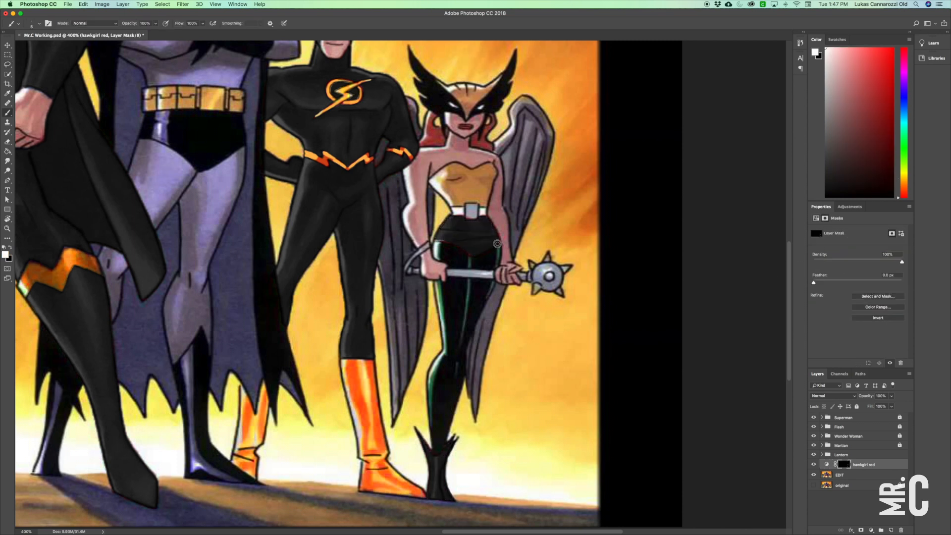
pyautogui.moveTo(496, 229); pyautogui.dragTo(498, 243)
# - Recolour Hawkgirl's yellow top and helmet orange through a masked Hue/Saturation layer named "hawkgirl yellow"
pyautogui.click(7, 65)
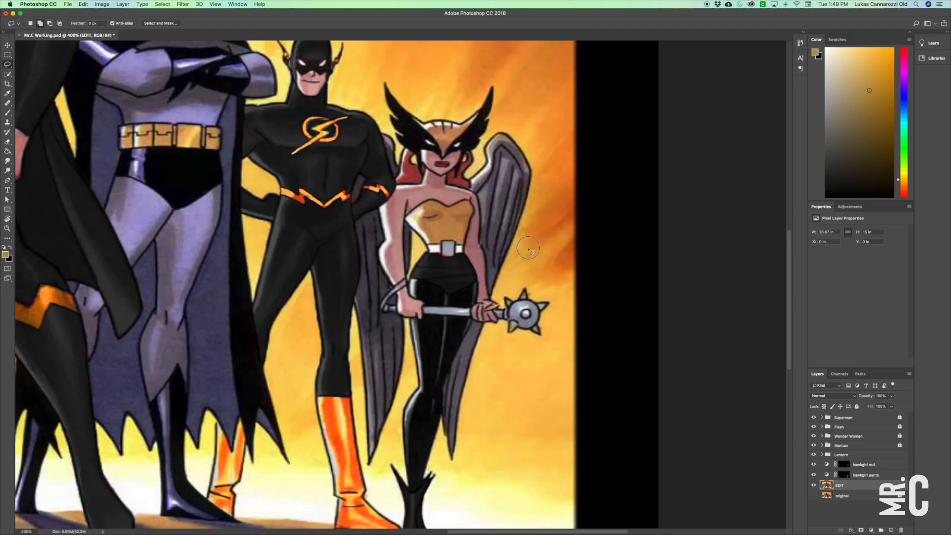
pyautogui.moveTo(464, 243)
pyautogui.mouseDown()
pyautogui.moveTo(467, 200)
pyautogui.moveTo(408, 222)
pyautogui.moveTo(447, 241)
pyautogui.mouseUp()
pyautogui.moveTo(444, 156)
pyautogui.mouseDown()
pyautogui.moveTo(446, 121)
pyautogui.moveTo(442, 157)
pyautogui.mouseUp()
pyautogui.click(123, 4)
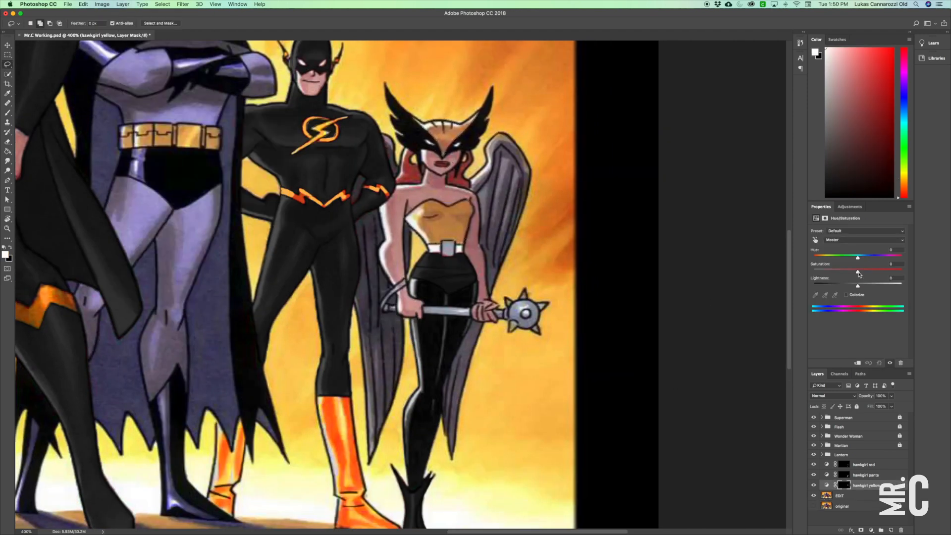
pyautogui.moveTo(856, 258); pyautogui.dragTo(857, 287)
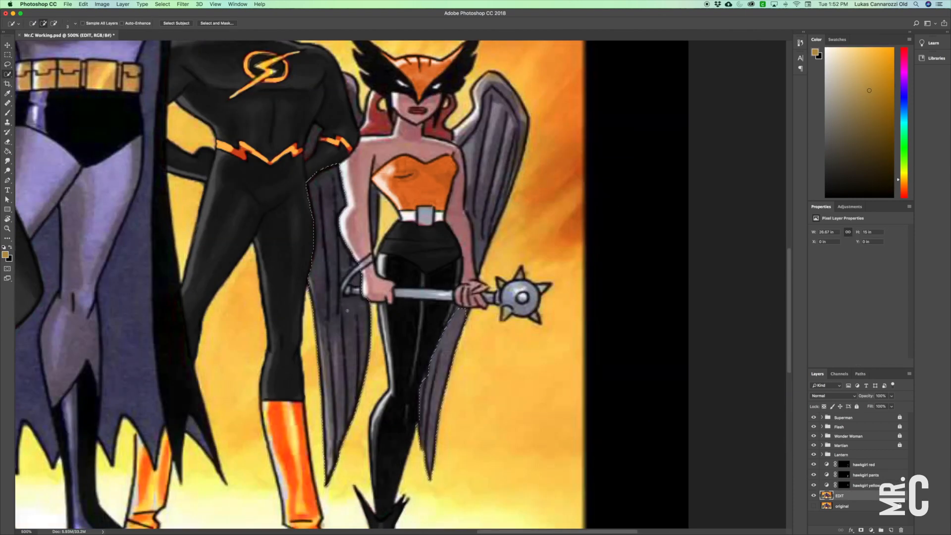
# - Select Hawkgirl's wings and refine the selection edges around her mace handle, Flash's arm and her leg
pyautogui.click(355, 281)
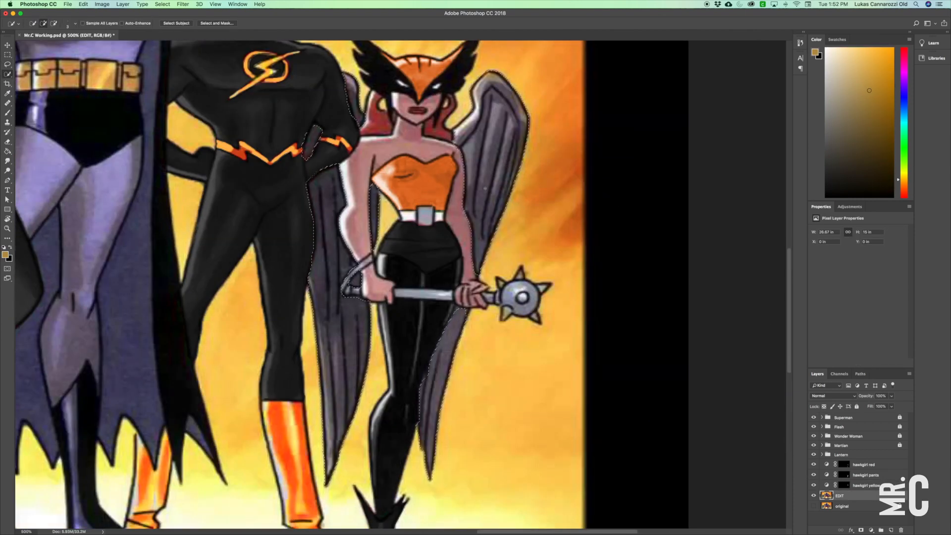
pyautogui.press('l')
pyautogui.moveTo(358, 299); pyautogui.dragTo(350, 284)
pyautogui.moveTo(322, 171)
pyautogui.mouseDown()
pyautogui.moveTo(315, 231)
pyautogui.moveTo(306, 162)
pyautogui.mouseUp()
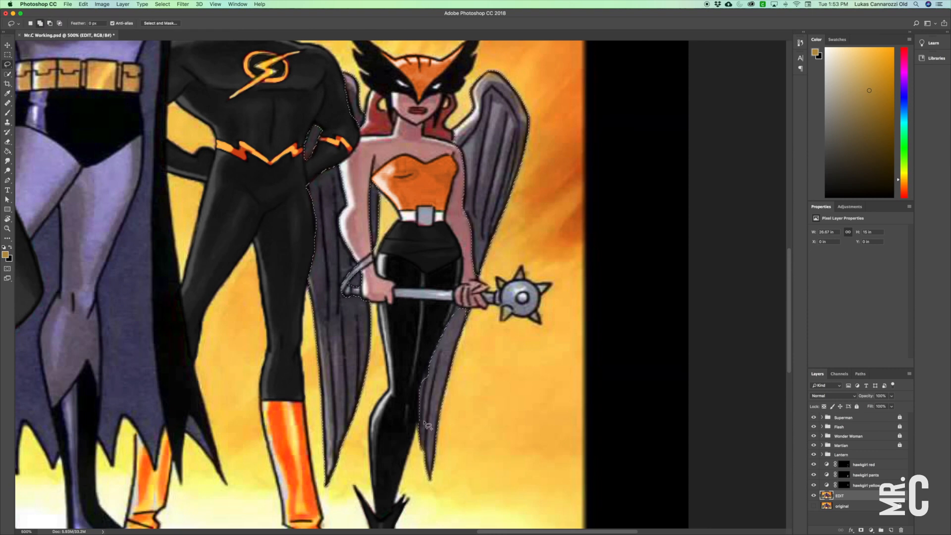
pyautogui.moveTo(420, 425)
pyautogui.mouseDown()
pyautogui.moveTo(445, 331)
pyautogui.moveTo(466, 308)
pyautogui.mouseUp()
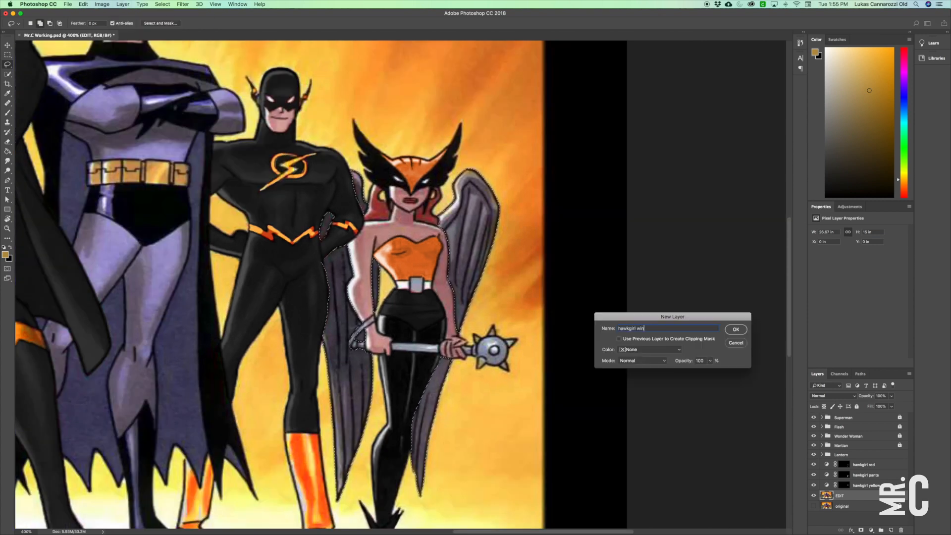
# - Darken the selected wings with a Hue/Saturation layer named "hawkgirl wing grey", using saturation -100 and lightness -50
pyautogui.press('Return')
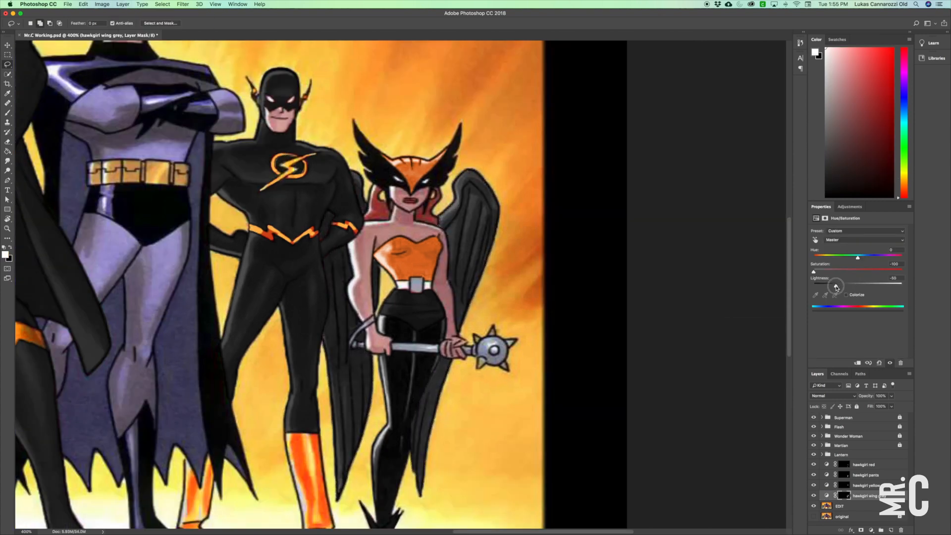
pyautogui.press('b')
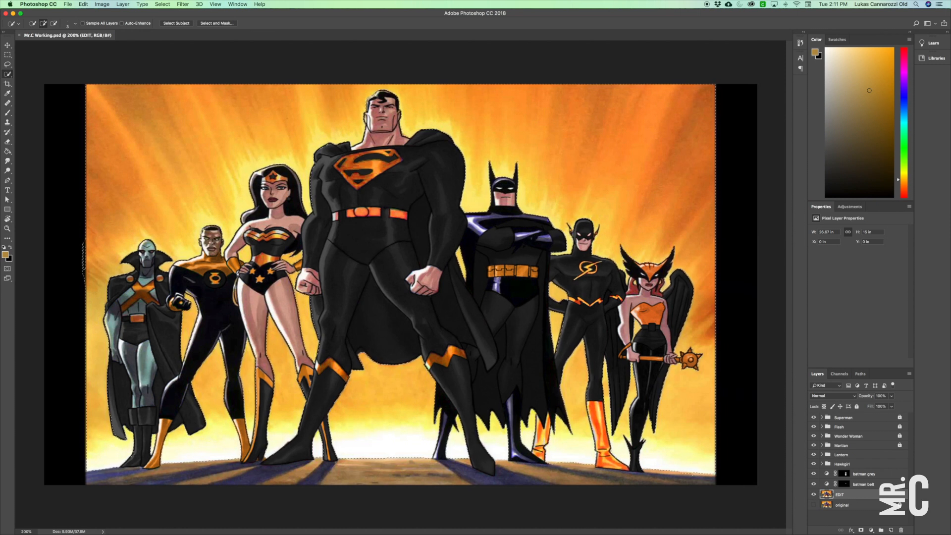
pyautogui.click(122, 4)
pyautogui.moveTo(178, 104)
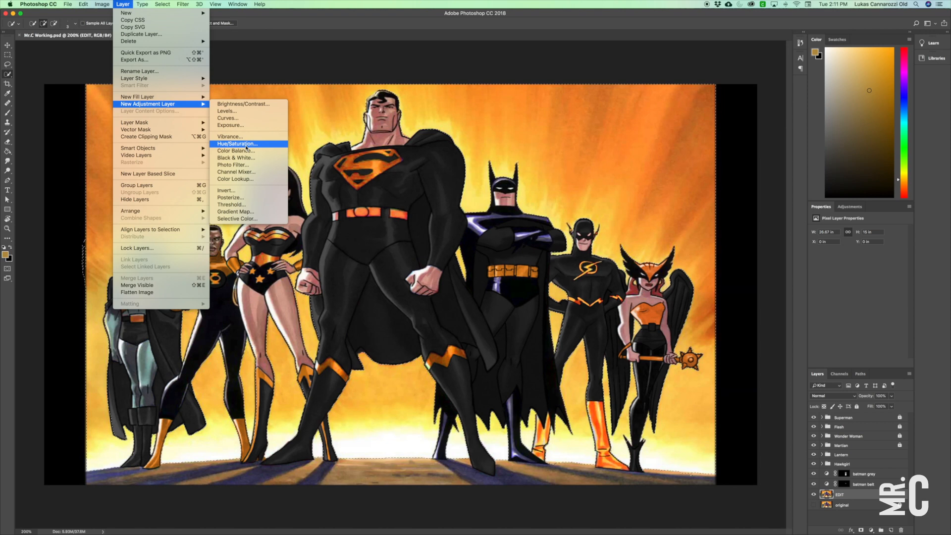
pyautogui.click(247, 145)
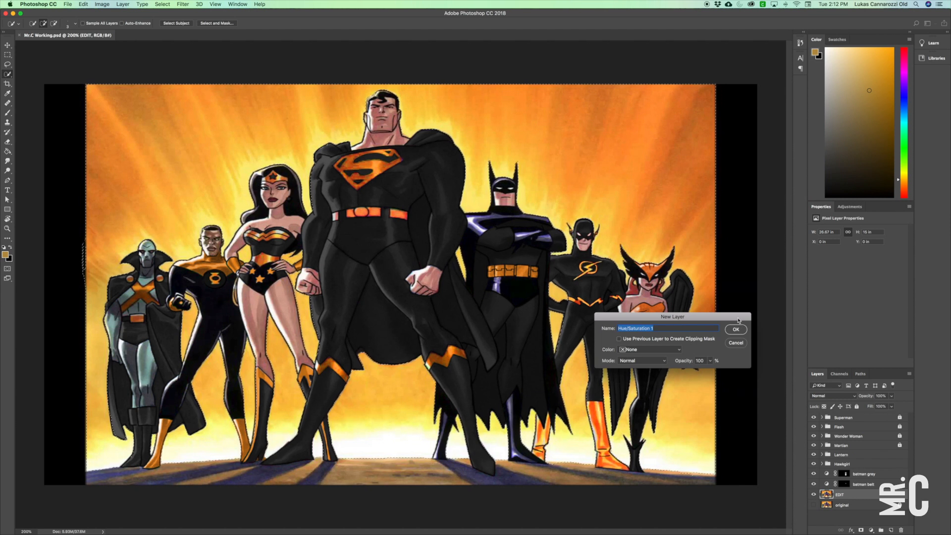
pyautogui.click(736, 343)
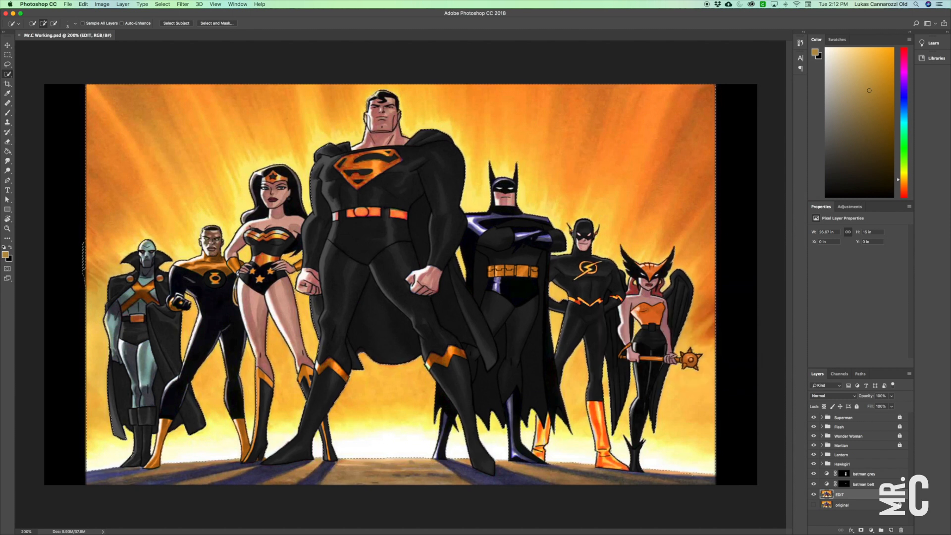
# - Add a Hue/Saturation adjustment layer named "background" from the selected sky area
pyautogui.click(123, 4)
pyautogui.moveTo(164, 104)
pyautogui.click(256, 143)
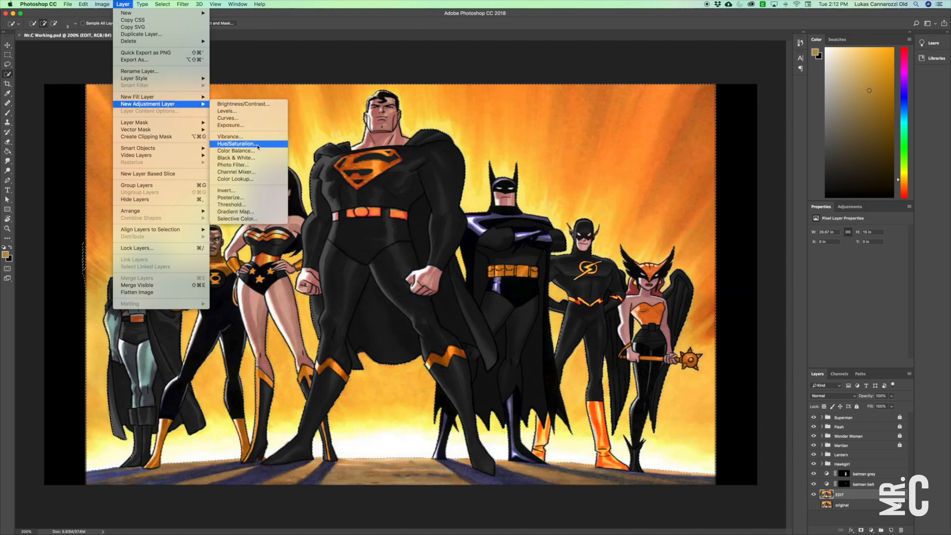
pyautogui.write('background')
pyautogui.press('Return')
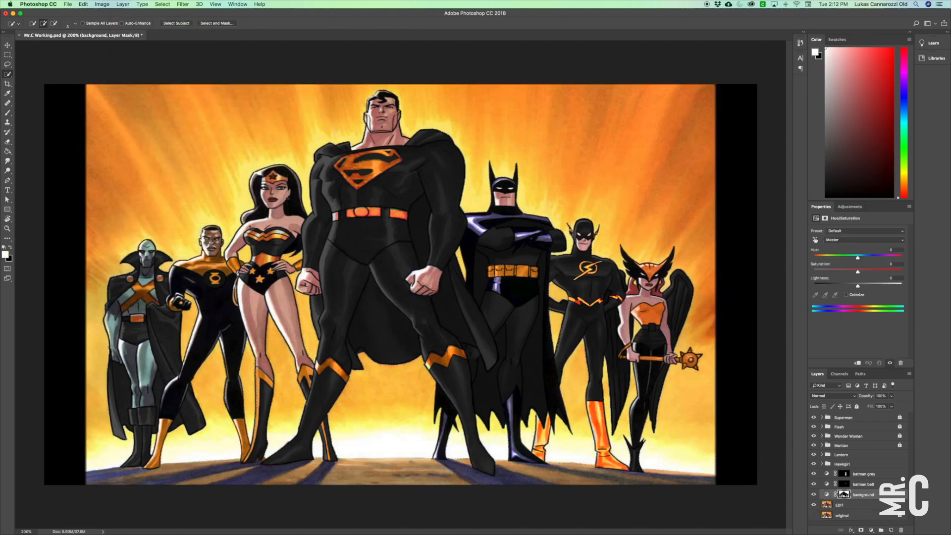
# - Turn the background dark blue by setting hue to +180, saturation to -33 and lightness to -69
pyautogui.moveTo(858, 257); pyautogui.dragTo(901, 258)
pyautogui.moveTo(858, 286); pyautogui.dragTo(842, 272)
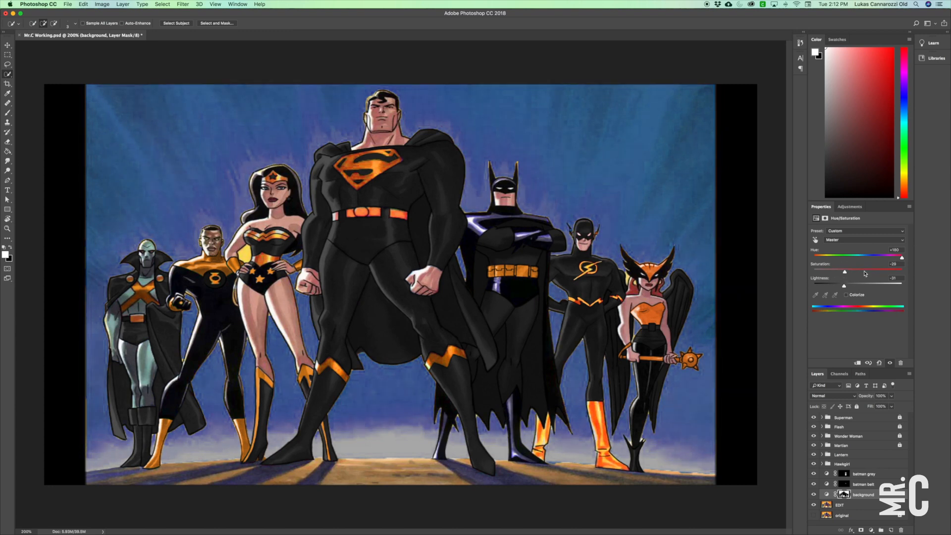
pyautogui.moveTo(844, 287); pyautogui.dragTo(829, 287)
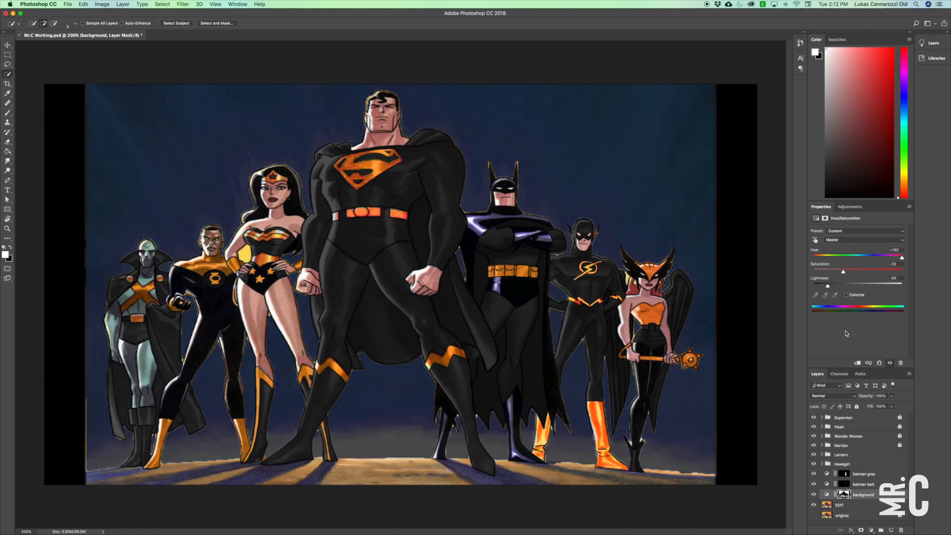
# - Select the gap between Flash's bent arm and waist and fill it with white on the background layer's mask
pyautogui.click(843, 496)
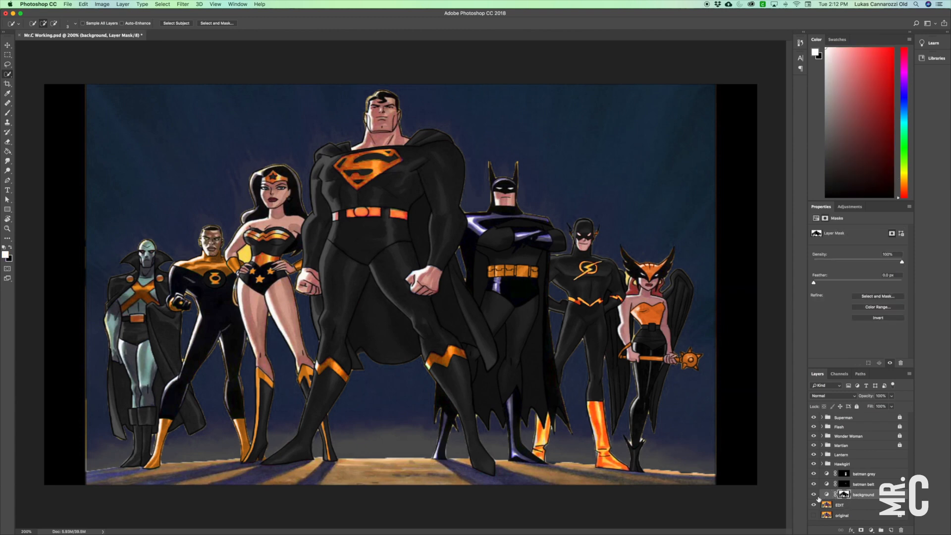
pyautogui.press('super+plus')
pyautogui.moveTo(680, 369); pyautogui.dragTo(439, 307)
pyautogui.click(8, 65)
pyautogui.scroll(1, 391, 255)
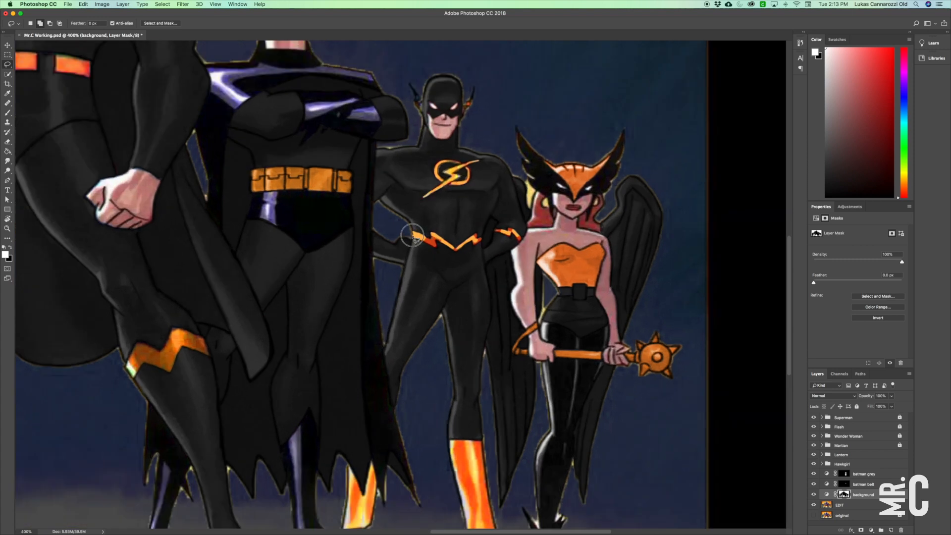
pyautogui.moveTo(411, 227)
pyautogui.mouseDown()
pyautogui.moveTo(377, 200)
pyautogui.moveTo(372, 229)
pyautogui.moveTo(386, 242)
pyautogui.moveTo(411, 237)
pyautogui.mouseUp()
pyautogui.hotkey('alt', 'BackSpace')
pyautogui.press('super+d')
# - Select the gap between Batman's cape and Flash's leg and fill it with white on the background mask
pyautogui.moveTo(384, 345)
pyautogui.mouseDown()
pyautogui.moveTo(379, 314)
pyautogui.moveTo(396, 297)
pyautogui.mouseUp()
pyautogui.press('b')
pyautogui.hotkey('alt', 'BackSpace')
pyautogui.press('super+d')
# - Paint white on the background mask along the edges of Batman's cape tips and Flash's rear leg and boot
pyautogui.press('super+plus')
pyautogui.press('super+plus')
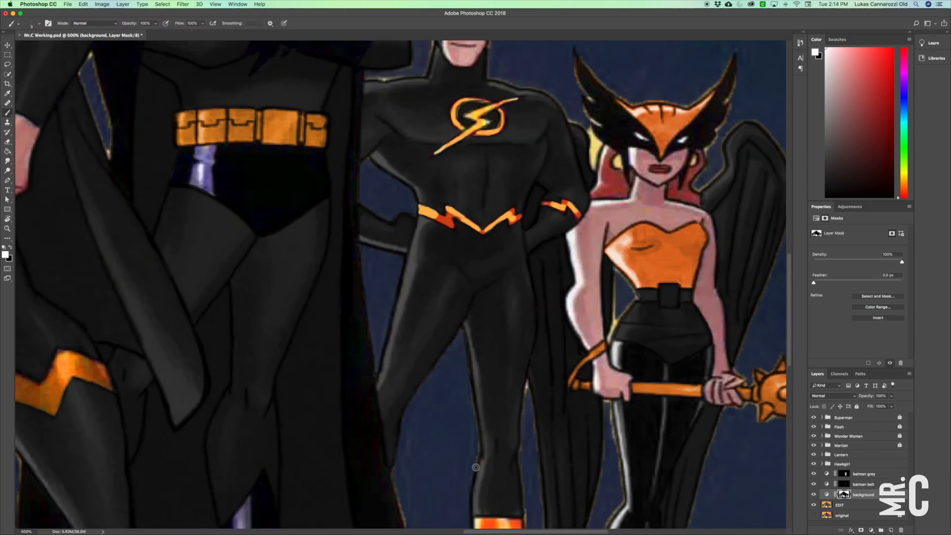
pyautogui.scroll(-5, 413, 414)
pyautogui.moveTo(420, 426)
pyautogui.mouseDown()
pyautogui.moveTo(372, 391)
pyautogui.moveTo(344, 473)
pyautogui.moveTo(302, 367)
pyautogui.mouseUp()
pyautogui.moveTo(291, 430); pyautogui.dragTo(266, 402)
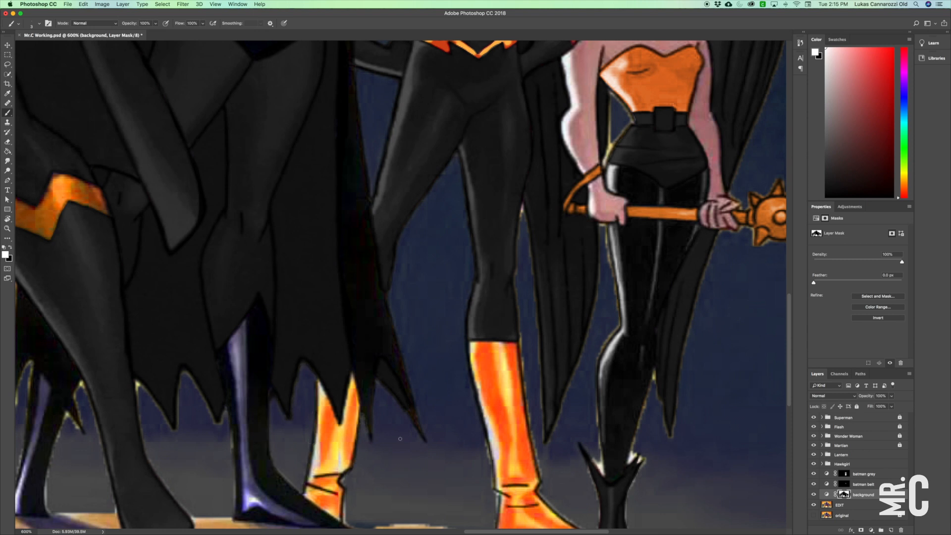
pyautogui.moveTo(353, 448); pyautogui.dragTo(359, 400)
pyautogui.moveTo(349, 447)
pyautogui.mouseDown()
pyautogui.moveTo(354, 472)
pyautogui.moveTo(460, 476)
pyautogui.moveTo(373, 473)
pyautogui.mouseUp()
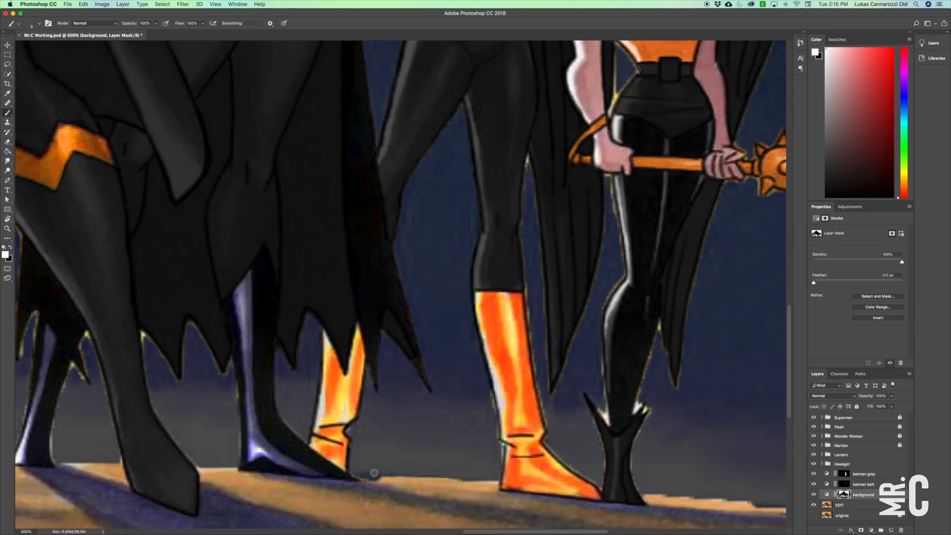
# - Paint the background mask along the ground between Flash's boots, the edge of Hawkgirl's wing and the figures farther left
pyautogui.press('x')
pyautogui.press('x')
pyautogui.moveTo(357, 477); pyautogui.dragTo(493, 478)
pyautogui.moveTo(549, 435)
pyautogui.mouseDown()
pyautogui.moveTo(601, 491)
pyautogui.moveTo(603, 367)
pyautogui.mouseUp()
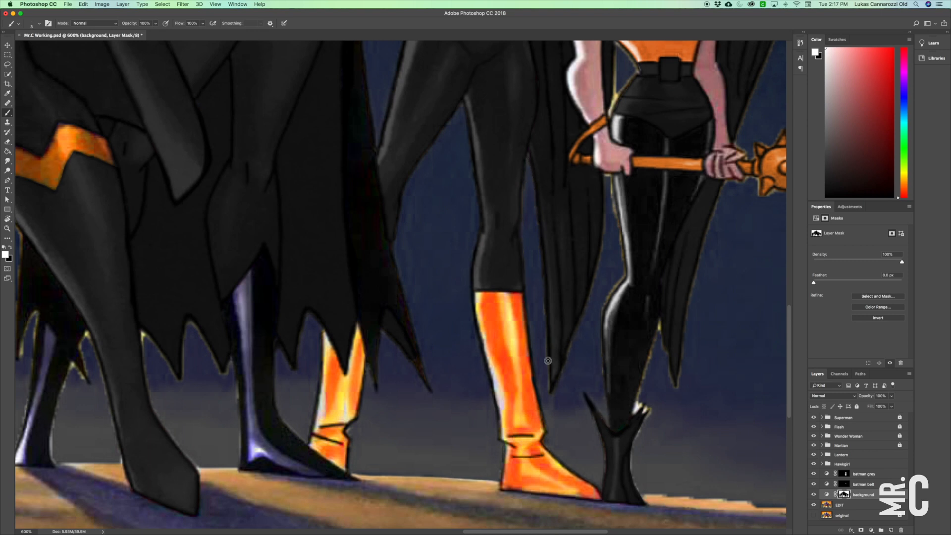
pyautogui.hscroll(-6, 549, 394)
pyautogui.scroll(-2, 549, 395)
pyautogui.moveTo(233, 270); pyautogui.dragTo(274, 402)
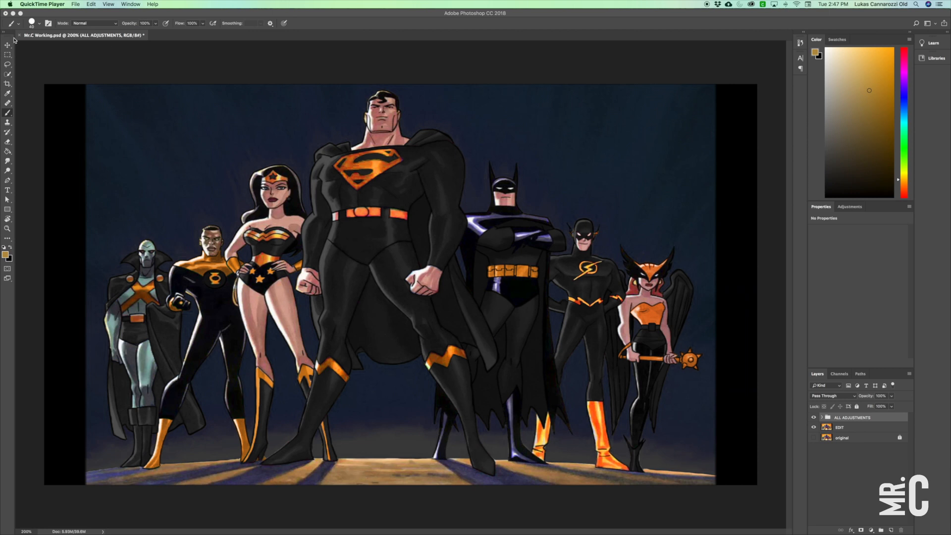
# - Crop the canvas to the artwork, removing the black bars on both sides
pyautogui.click(8, 84)
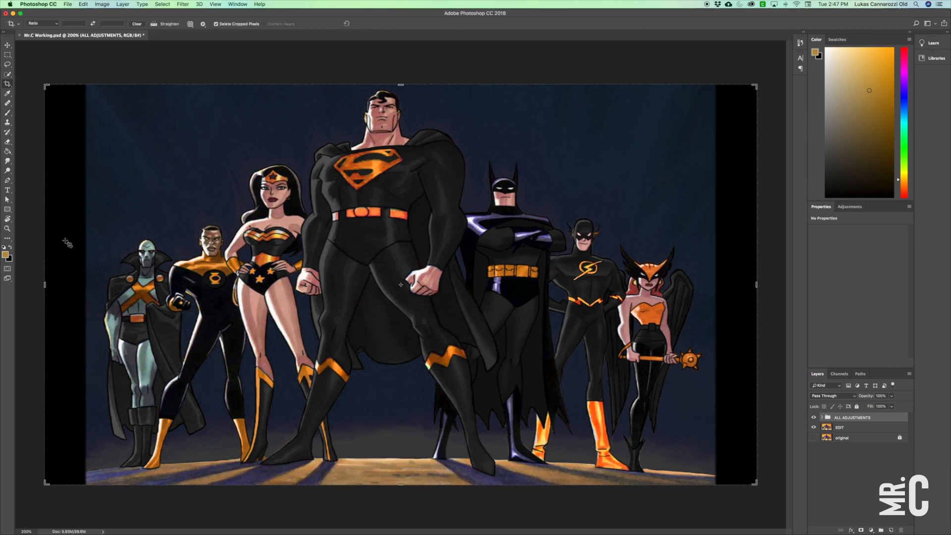
pyautogui.moveTo(48, 285); pyautogui.dragTo(67, 286)
pyautogui.moveTo(736, 284); pyautogui.dragTo(715, 284)
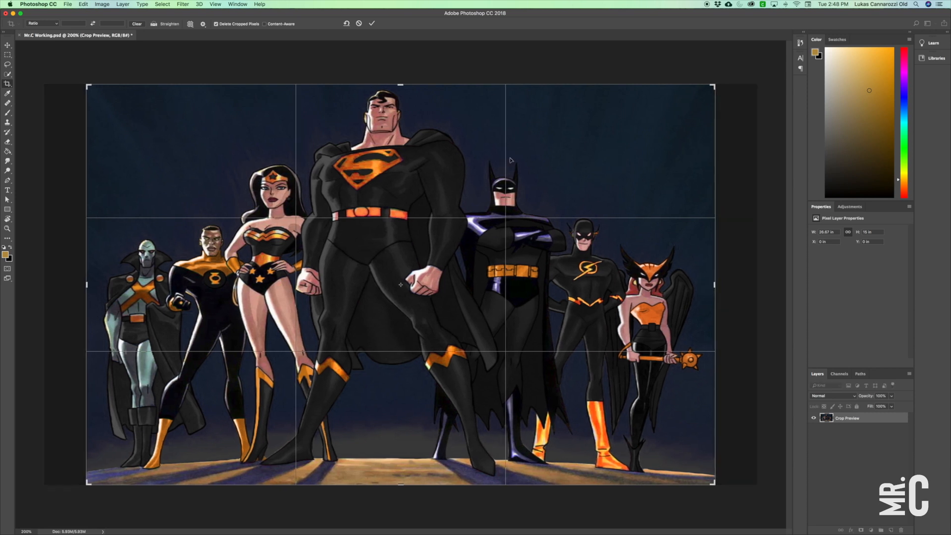
pyautogui.click(372, 24)
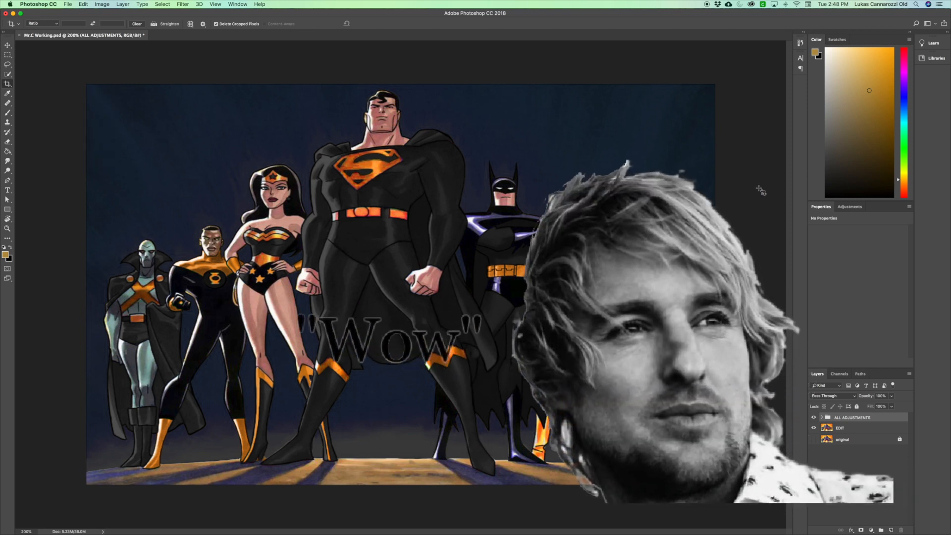
# - Expand the ALL ADJUSTMENTS group and look through the character groups inside it
pyautogui.click(822, 417)
pyautogui.click(826, 429)
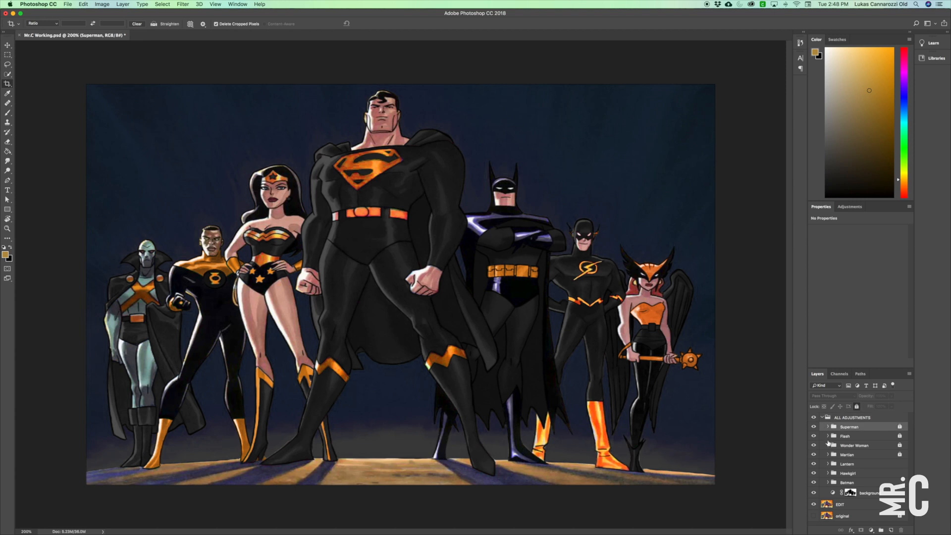
pyautogui.click(827, 445)
pyautogui.click(827, 446)
pyautogui.click(828, 464)
pyautogui.click(828, 463)
# - Switch to the Move tool and save the working document
pyautogui.click(8, 45)
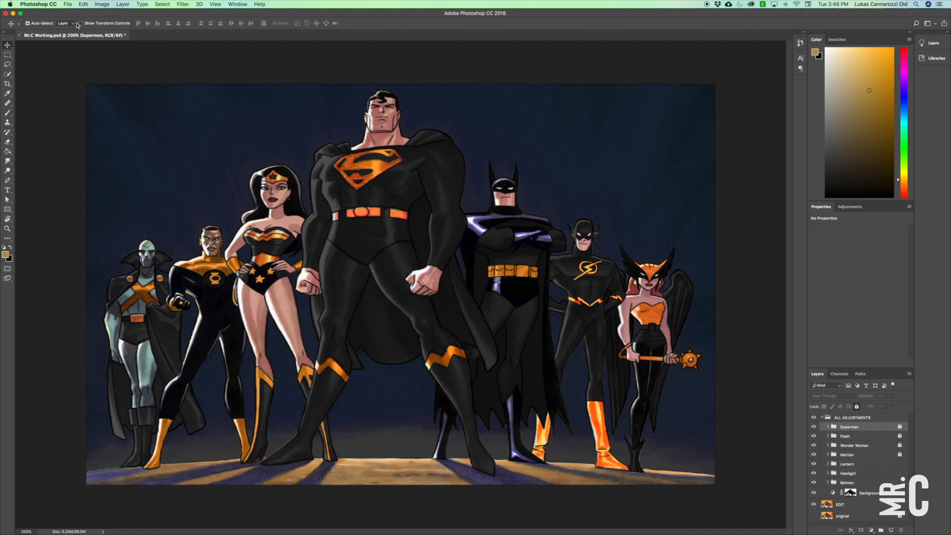
pyautogui.click(70, 5)
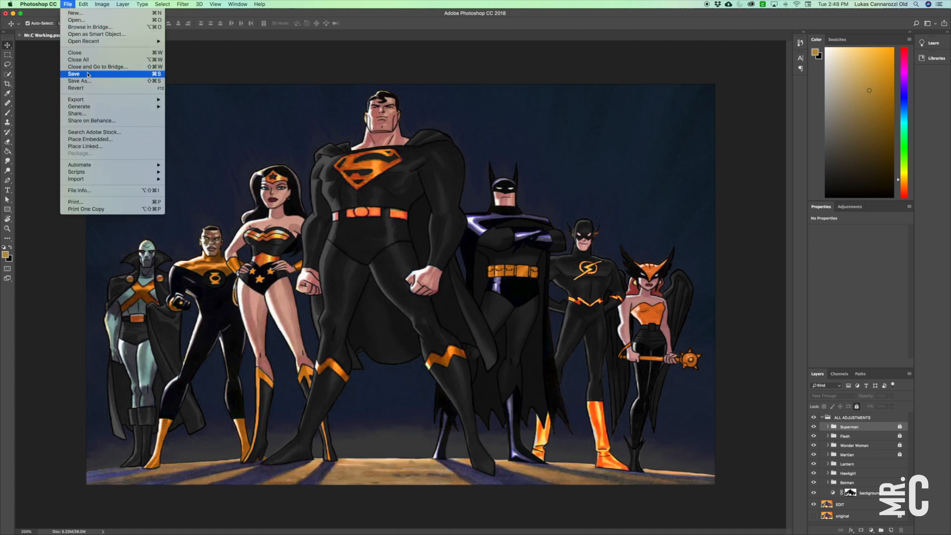
pyautogui.click(88, 74)
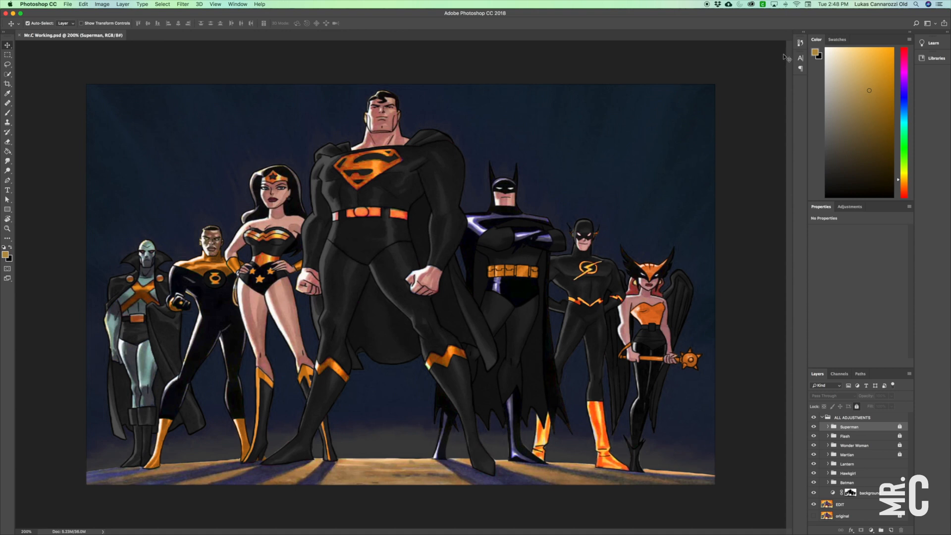
# - Export the artwork as a JPG at 100% quality, saving it as Mr.C Working.jpg alongside the working document
pyautogui.click(68, 5)
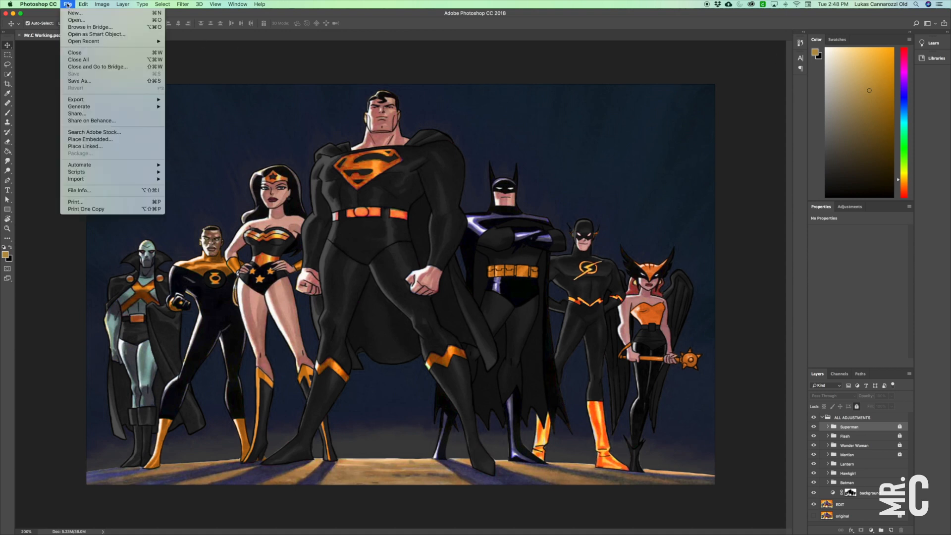
pyautogui.moveTo(84, 99)
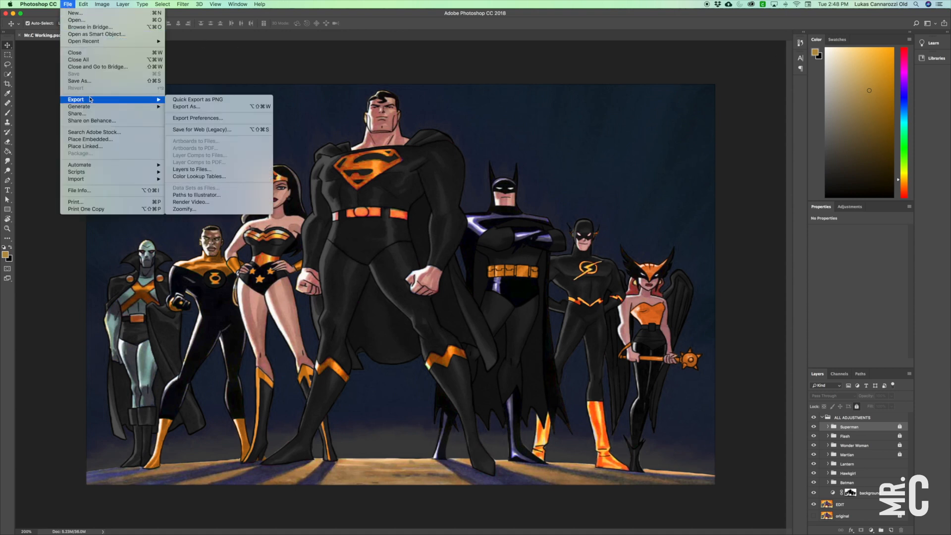
pyautogui.click(247, 106)
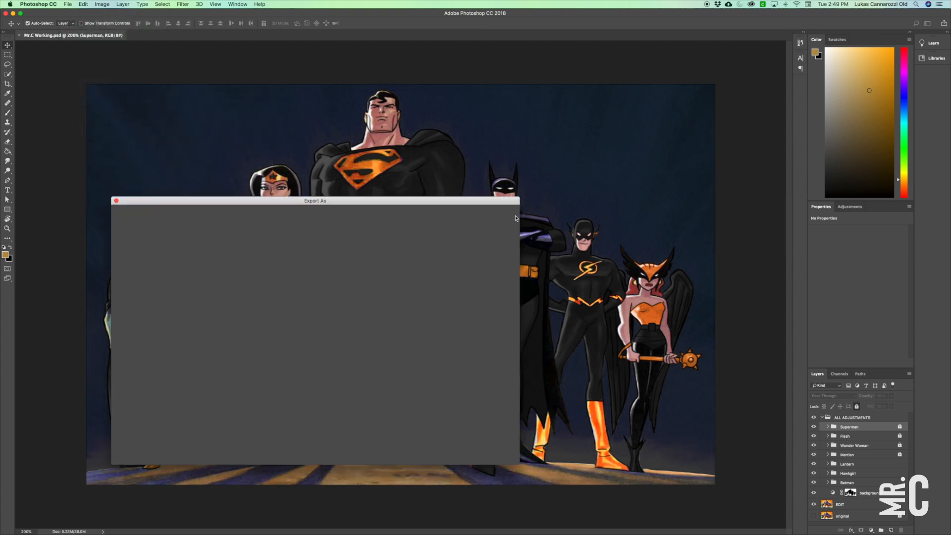
pyautogui.click(474, 223)
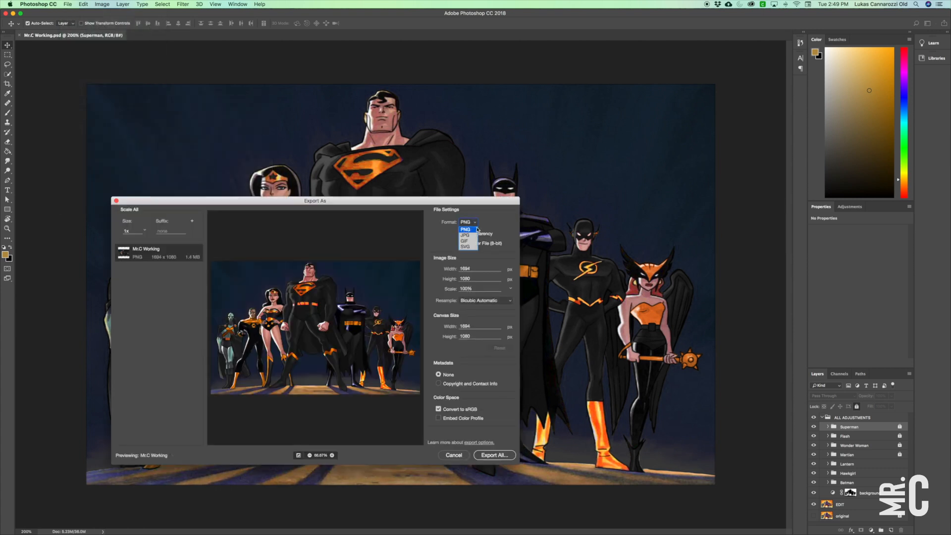
pyautogui.click(473, 236)
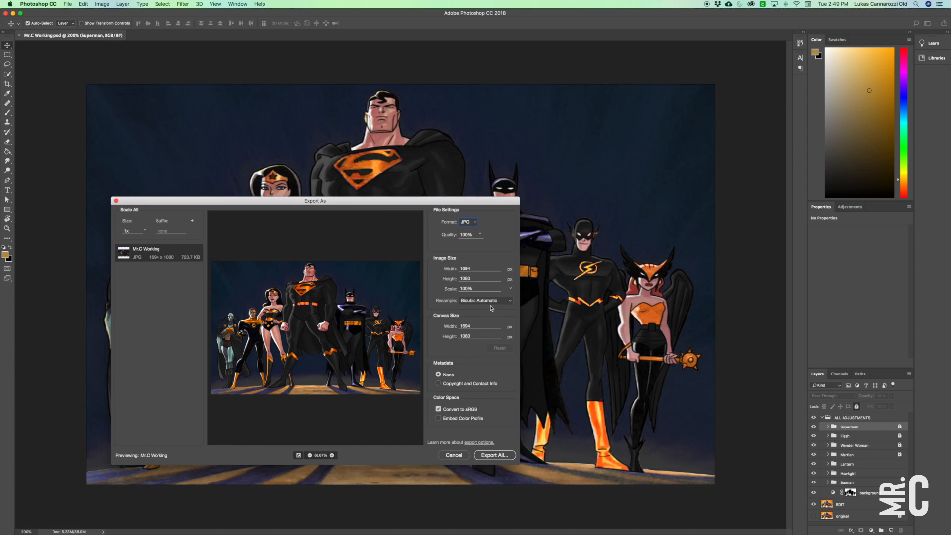
pyautogui.click(494, 455)
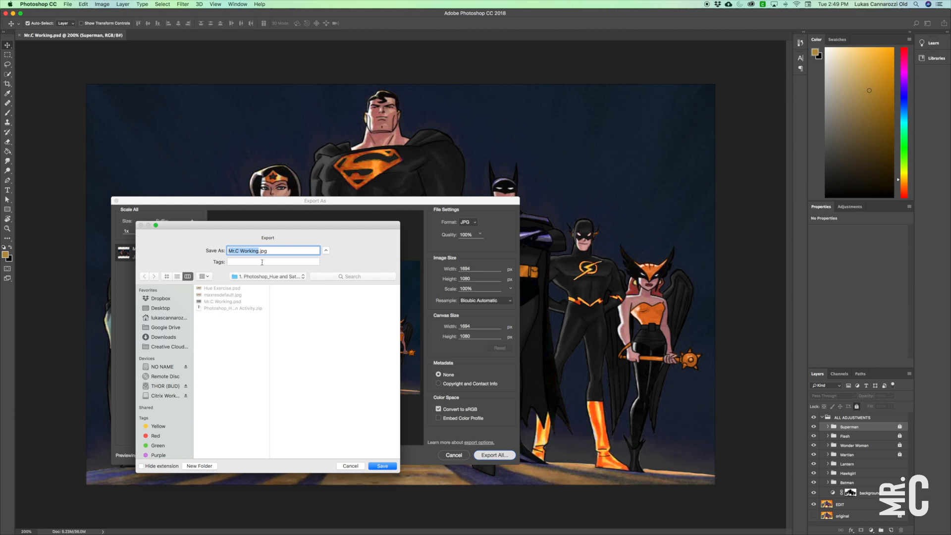
pyautogui.click(385, 468)
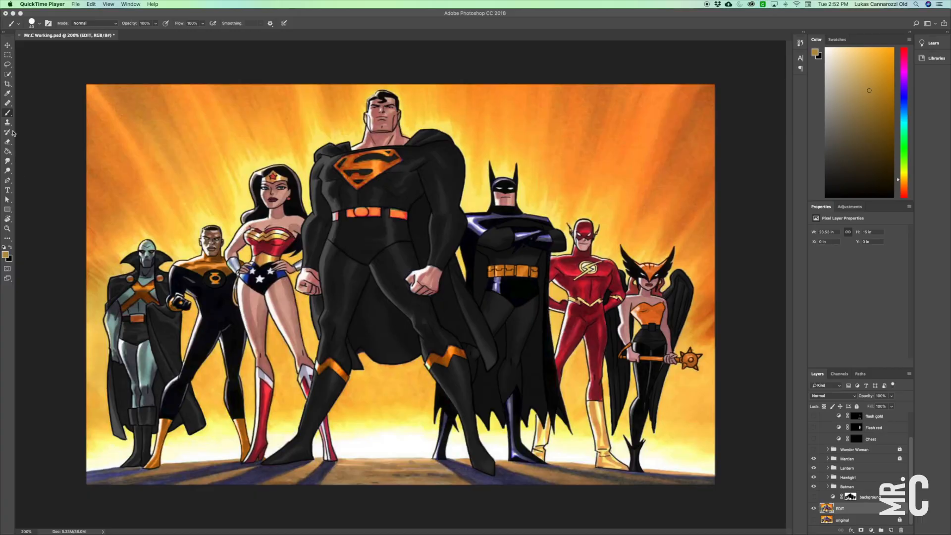
# - Try a tan brush stroke across Flash's hips and Hawkgirl's waist directly on the EDIT layer, and undo it
pyautogui.click(8, 115)
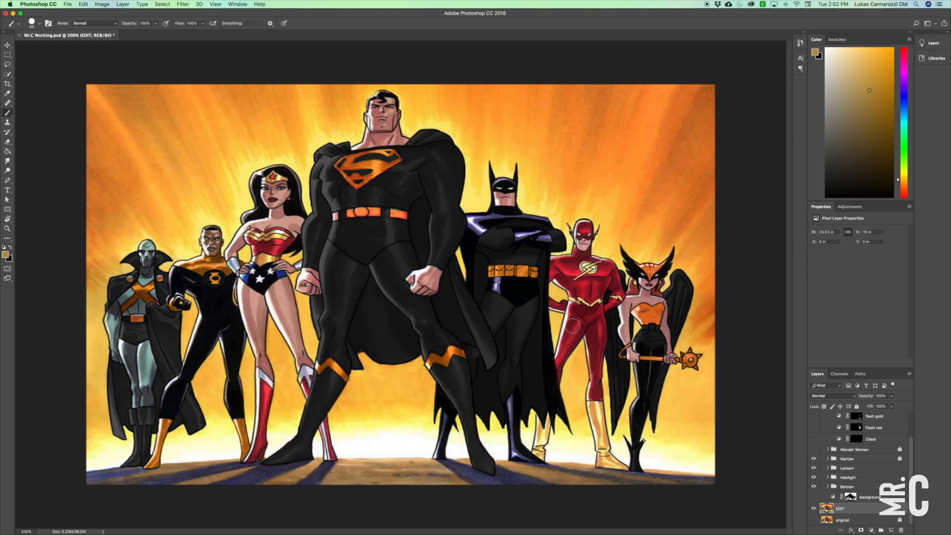
pyautogui.moveTo(570, 327); pyautogui.dragTo(649, 328)
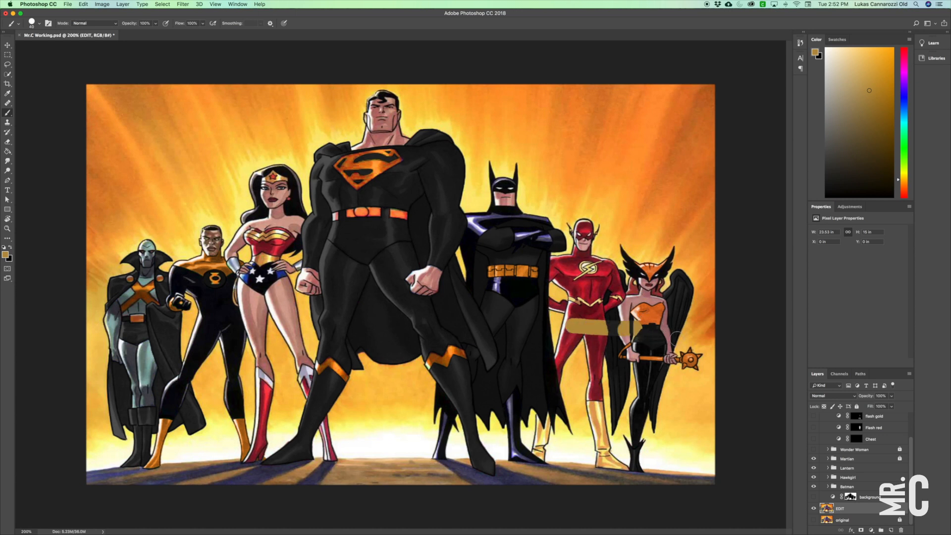
pyautogui.press('super+z')
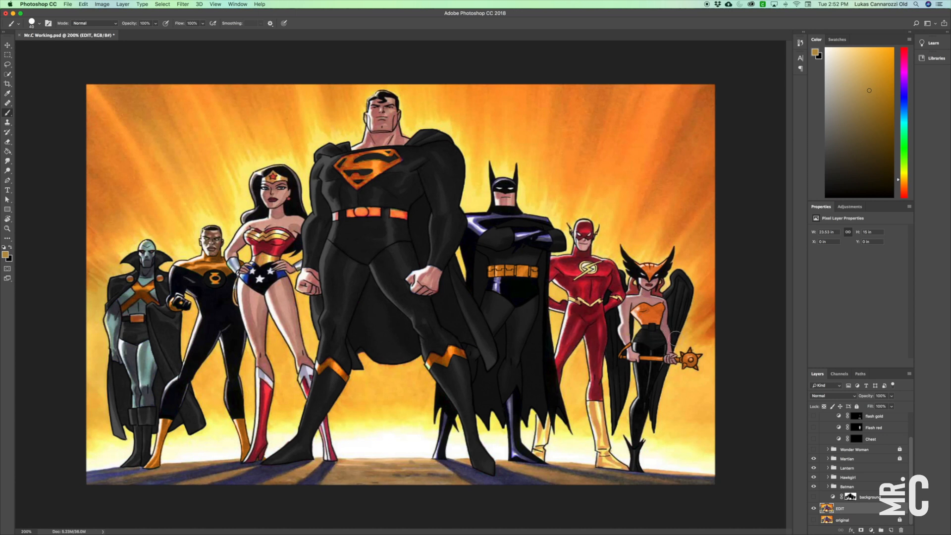
# - Show the Chest layer, try a white brush stroke on its mask from Flash's thigh to Hawkgirl, and undo the stroke
pyautogui.click(856, 438)
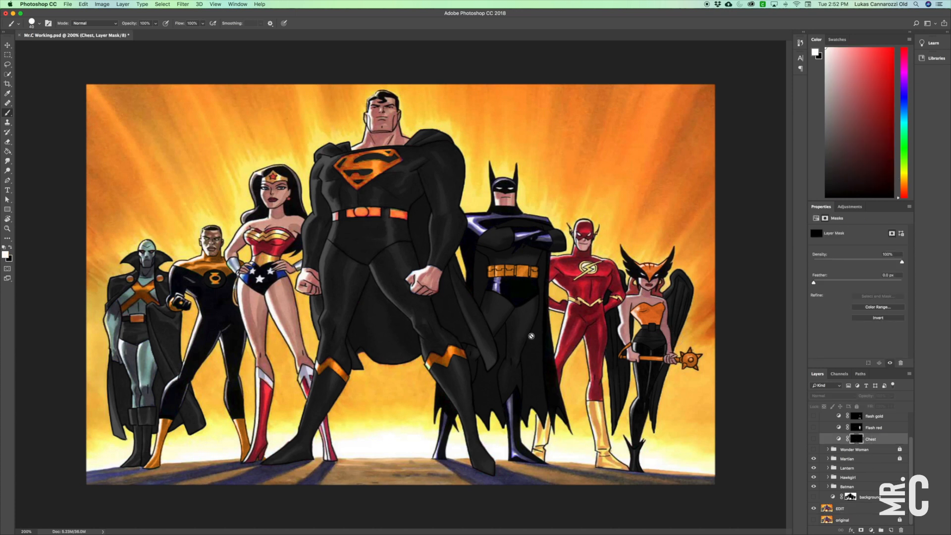
pyautogui.click(813, 440)
pyautogui.moveTo(583, 350)
pyautogui.mouseDown()
pyautogui.moveTo(633, 348)
pyautogui.moveTo(625, 355)
pyautogui.mouseUp()
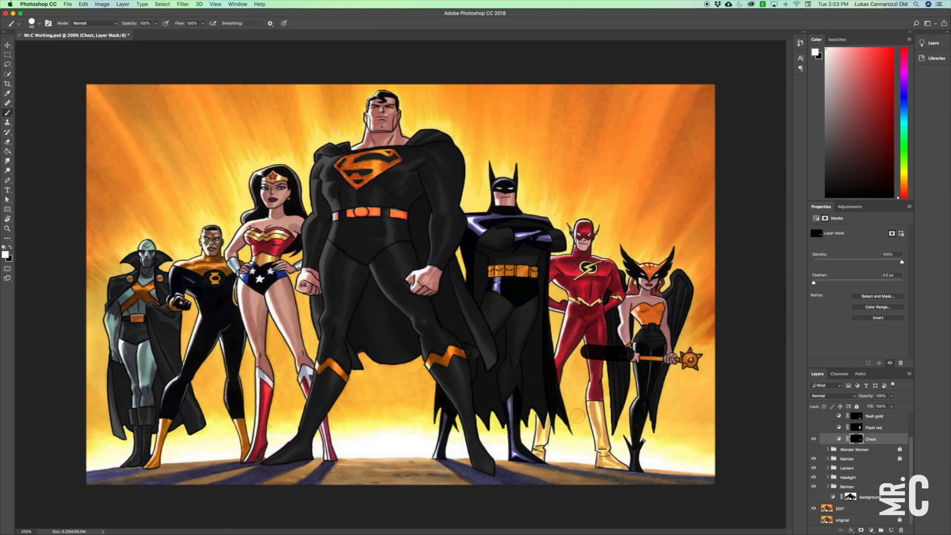
pyautogui.press('super+z')
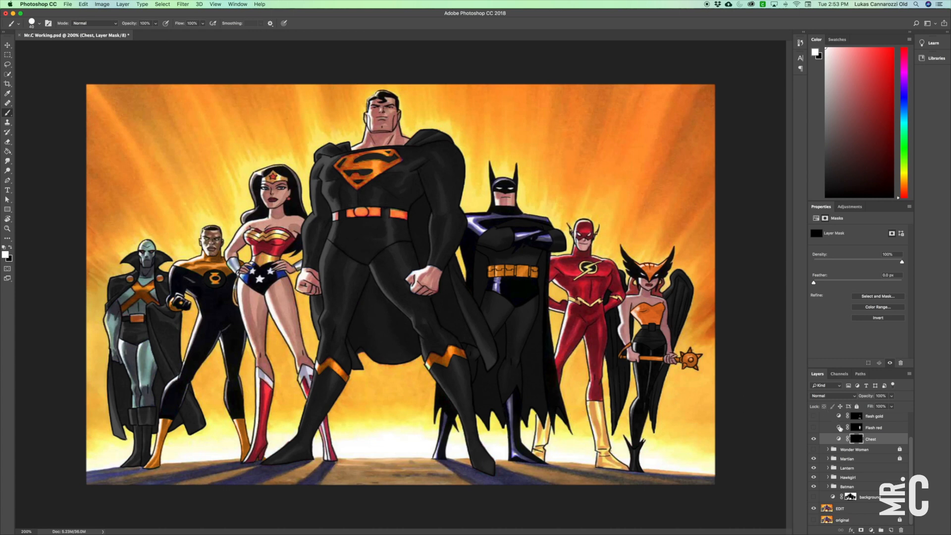
# - Toggle the Chest layer's mask overlay and switch to the EDIT layer and back to compare the two painting targets
pyautogui.press('\\')
pyautogui.press('\\')
pyautogui.press('\\')
pyautogui.press('\\')
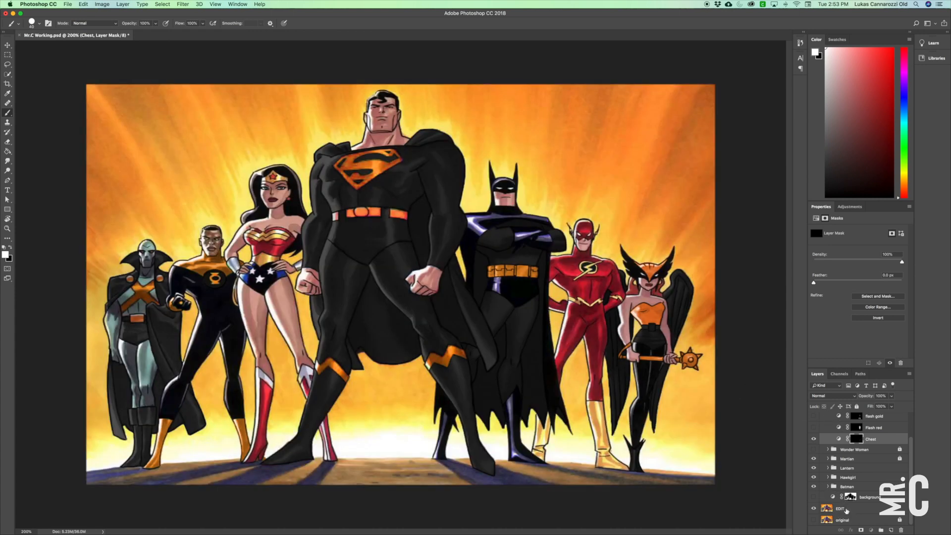
pyautogui.click(846, 510)
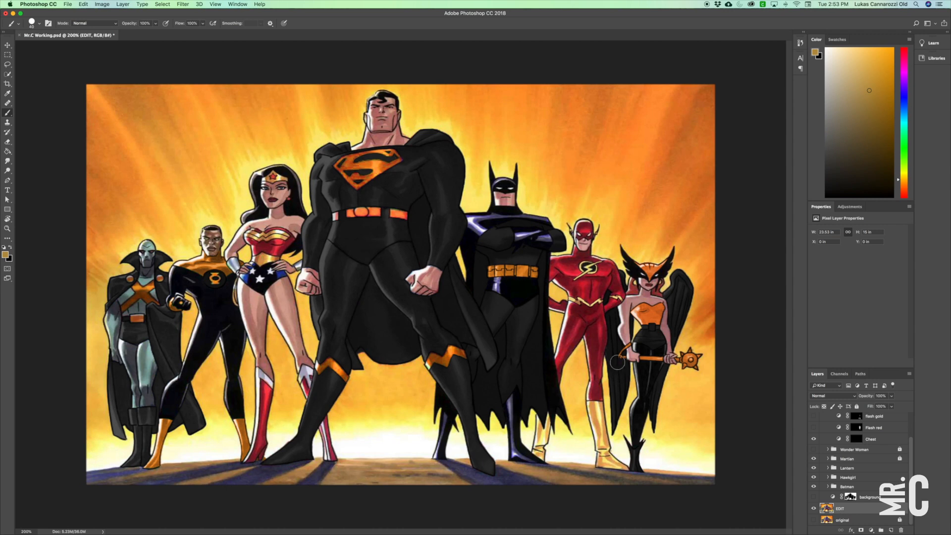
pyautogui.click(871, 440)
pyautogui.press('\\')
pyautogui.press('\\')
pyautogui.press('\\')
pyautogui.press('\\')
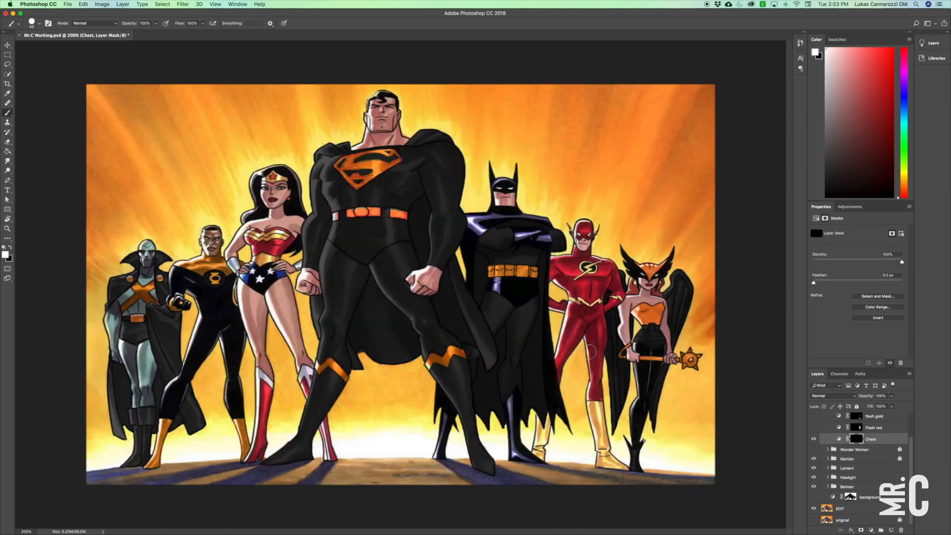
# - Outline Superman's head down to his neckline with the Lasso tool
pyautogui.click(9, 65)
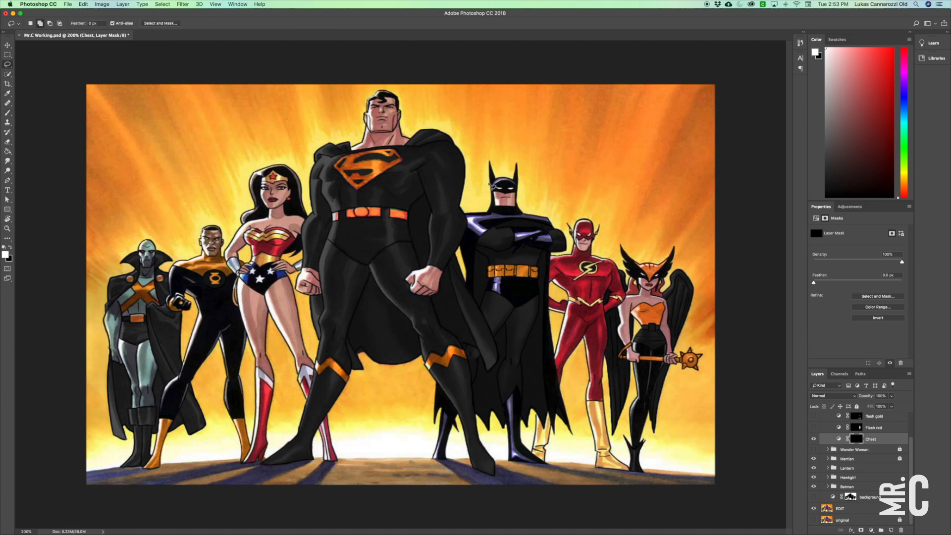
pyautogui.click(410, 141)
pyautogui.click(354, 151)
pyautogui.moveTo(377, 95)
pyautogui.mouseDown()
pyautogui.moveTo(394, 95)
pyautogui.moveTo(410, 141)
pyautogui.mouseUp()
# - Try the Brush on the Chest mask around Superman's head while the head selection is active, and drop the selection
pyautogui.press('super+plus')
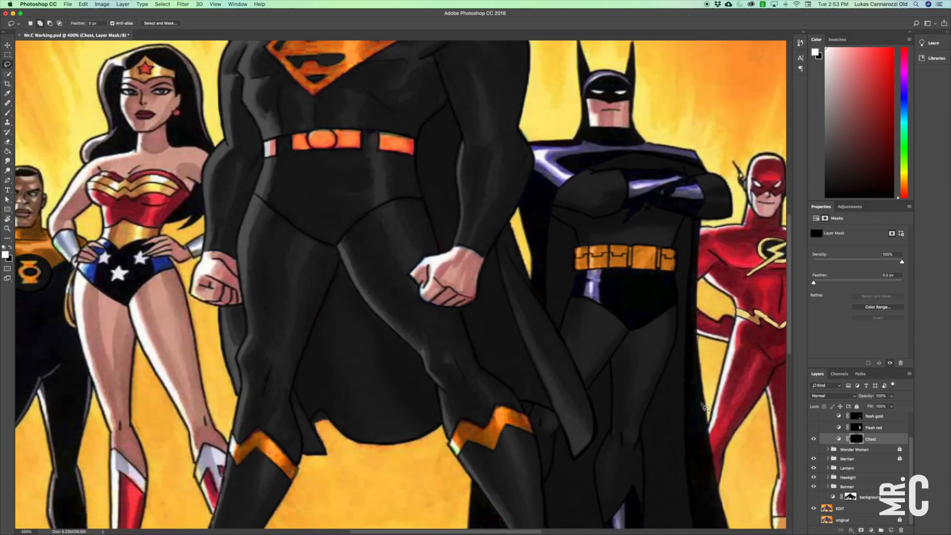
pyautogui.press('super+plus')
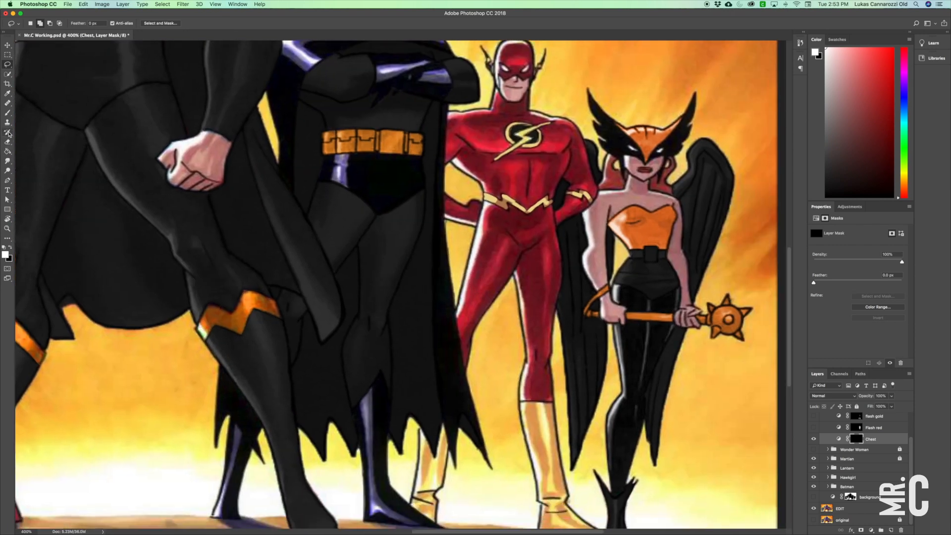
pyautogui.click(7, 113)
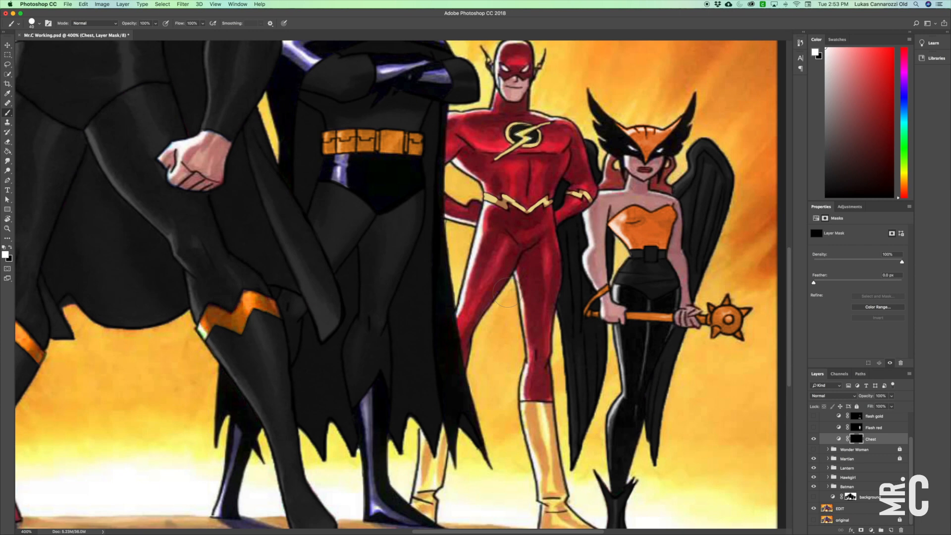
pyautogui.moveTo(223, 170); pyautogui.dragTo(540, 445)
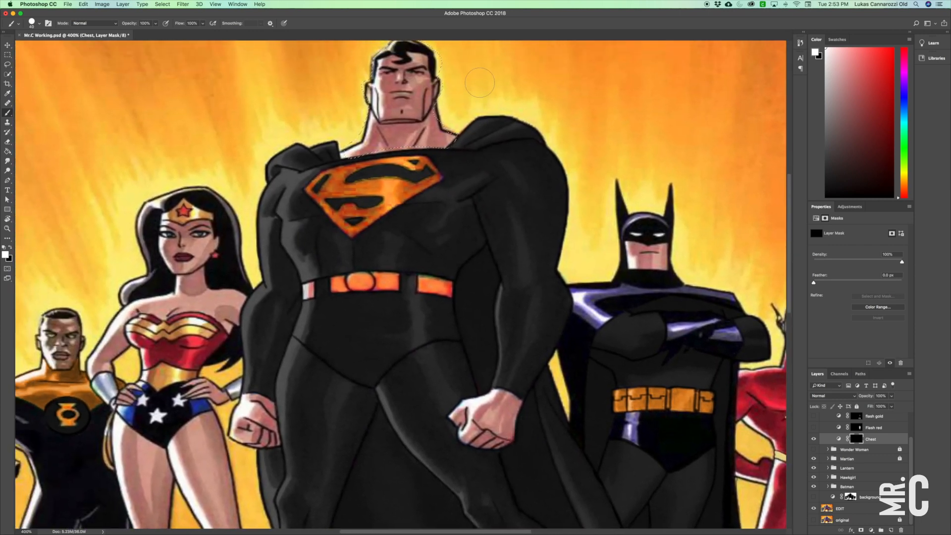
pyautogui.moveTo(428, 89); pyautogui.dragTo(354, 94)
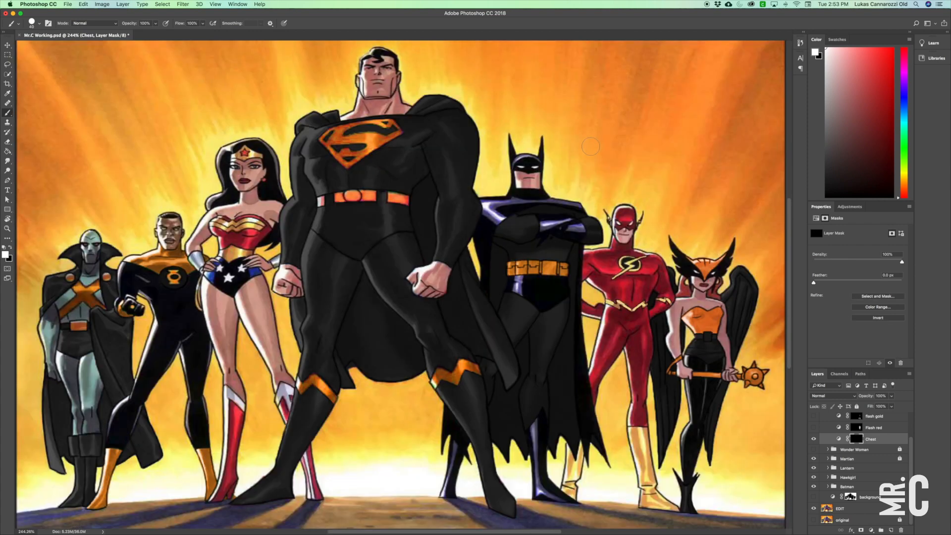
# - Select a rounded area of the sky above Lantern freehand, and paint black strokes across it on the background layer's mask
pyautogui.click(7, 63)
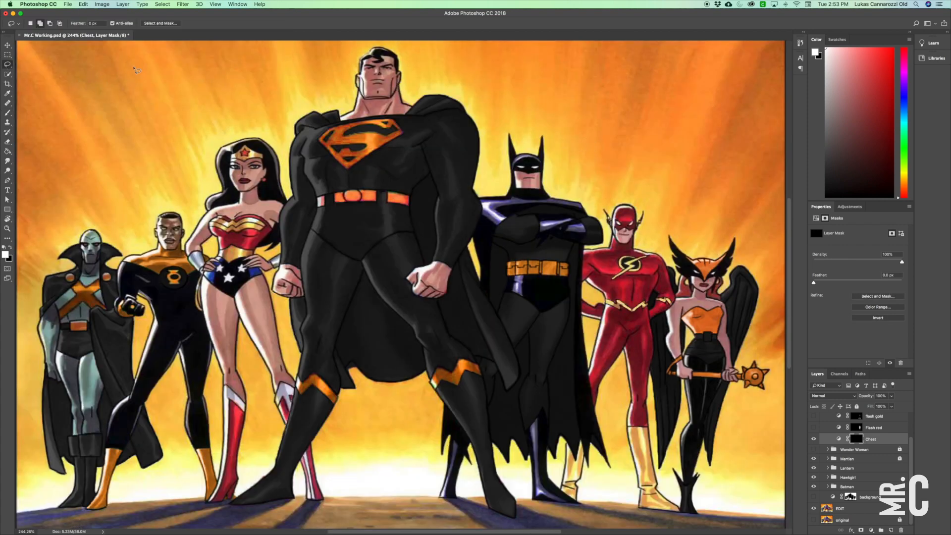
pyautogui.moveTo(119, 60)
pyautogui.mouseDown()
pyautogui.moveTo(82, 75)
pyautogui.moveTo(81, 111)
pyautogui.moveTo(115, 137)
pyautogui.moveTo(166, 125)
pyautogui.moveTo(169, 96)
pyautogui.moveTo(122, 63)
pyautogui.mouseUp()
pyautogui.moveTo(180, 84)
pyautogui.mouseDown()
pyautogui.moveTo(134, 91)
pyautogui.moveTo(191, 102)
pyautogui.moveTo(189, 87)
pyautogui.moveTo(131, 85)
pyautogui.moveTo(140, 120)
pyautogui.moveTo(199, 83)
pyautogui.mouseUp()
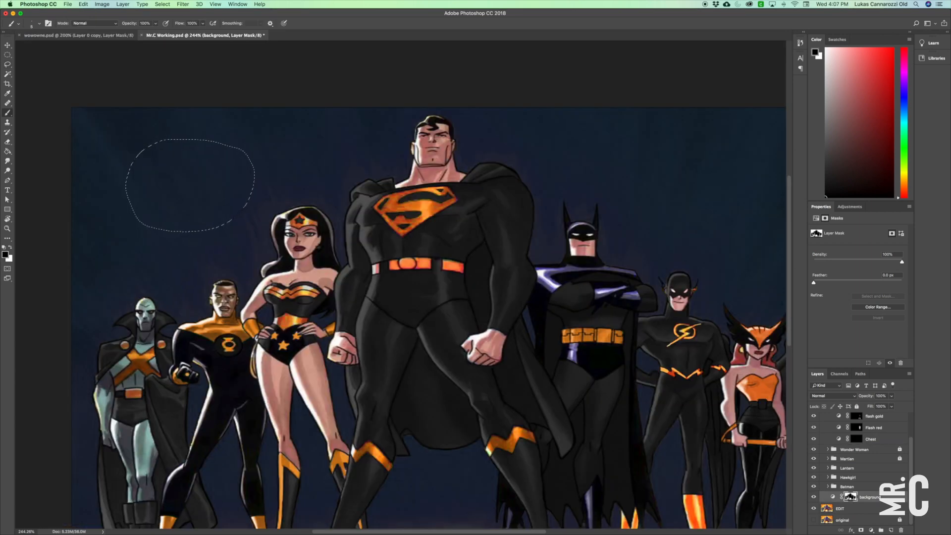
pyautogui.moveTo(277, 172); pyautogui.dragTo(86, 172)
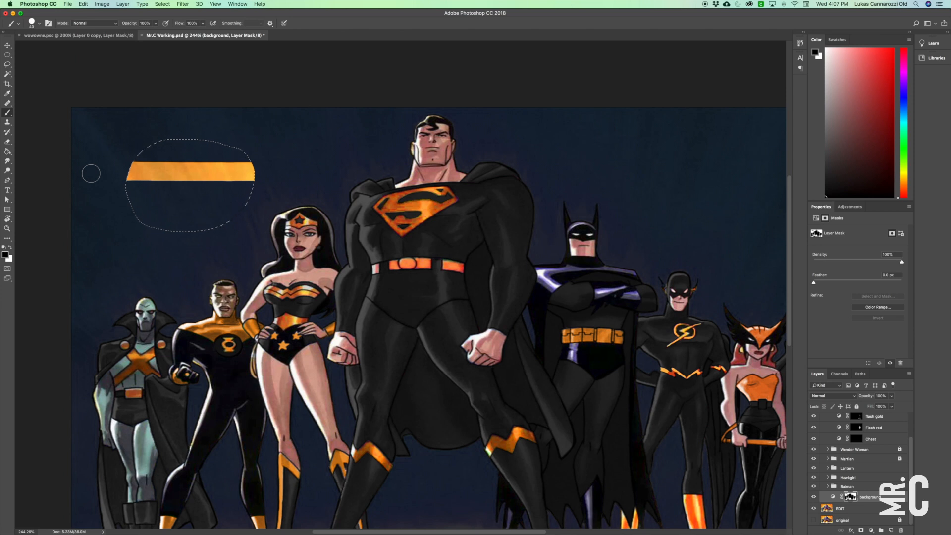
pyautogui.moveTo(265, 208); pyautogui.dragTo(237, 208)
# - Invert the selection and paint two black strokes on the background mask just outside the rounded area
pyautogui.click(162, 4)
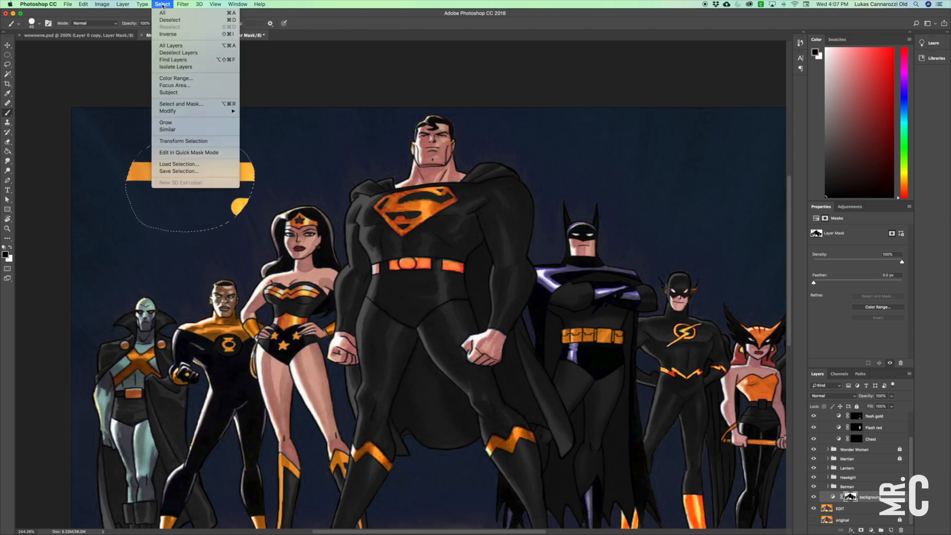
pyautogui.click(167, 35)
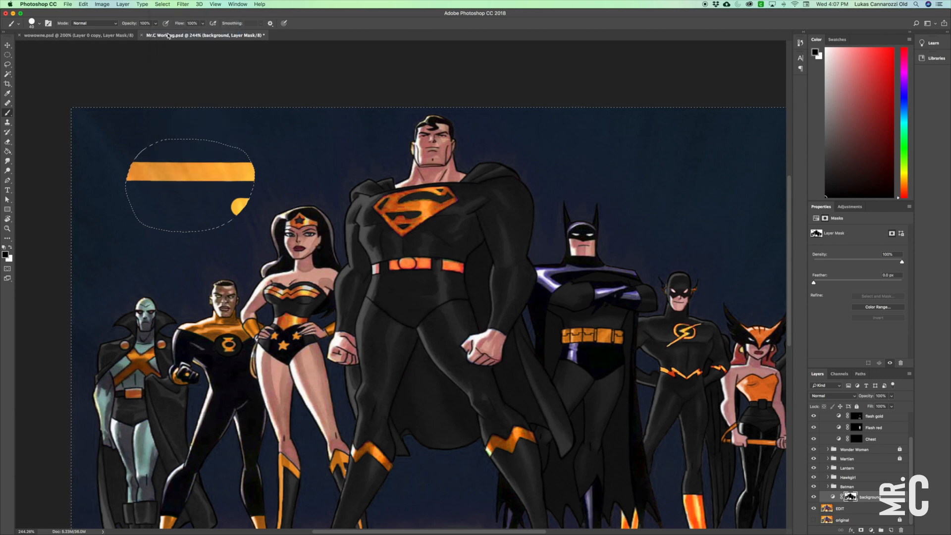
pyautogui.moveTo(87, 203); pyautogui.dragTo(132, 205)
pyautogui.moveTo(117, 238); pyautogui.dragTo(158, 225)
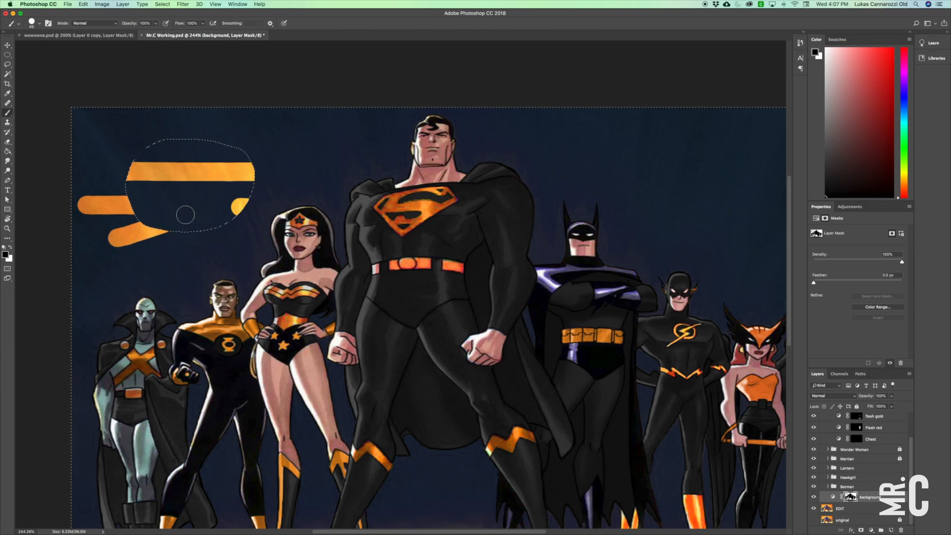